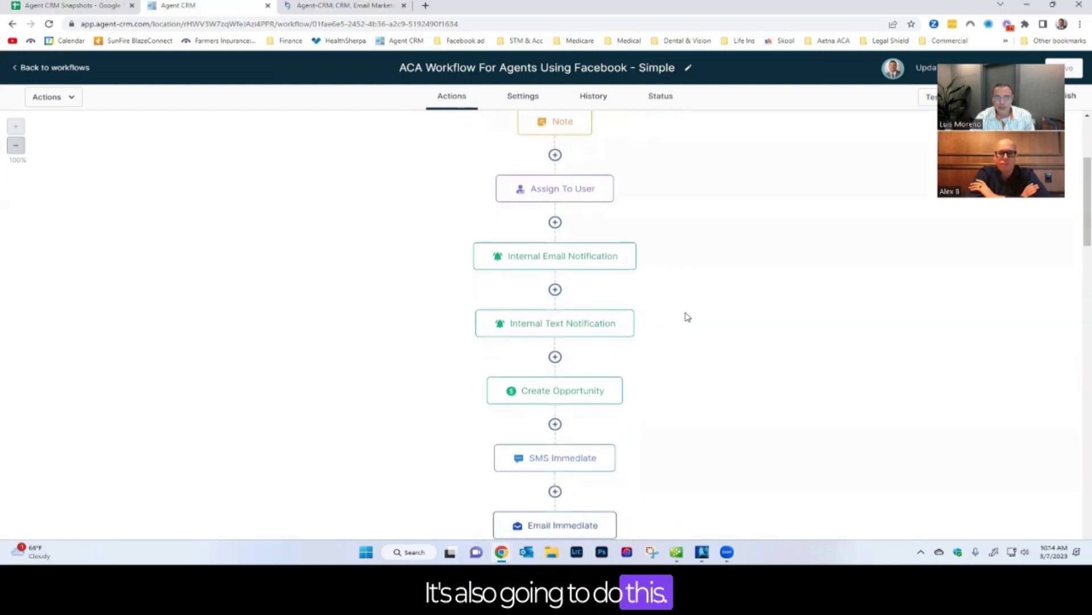
Look over the workflow's first actions and open the Internal Text Notification action's settings
{"action": "scroll", "coordinate": [677, 313], "scroll_direction": "down", "scroll_amount": 1}
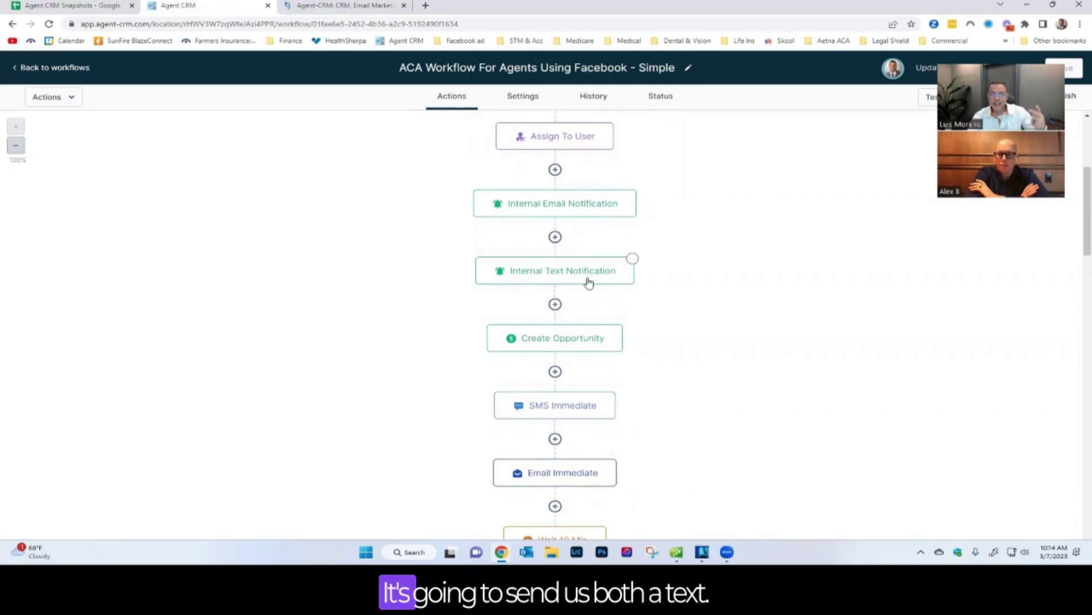
{"action": "scroll", "coordinate": [608, 278], "scroll_direction": "down", "scroll_amount": 1}
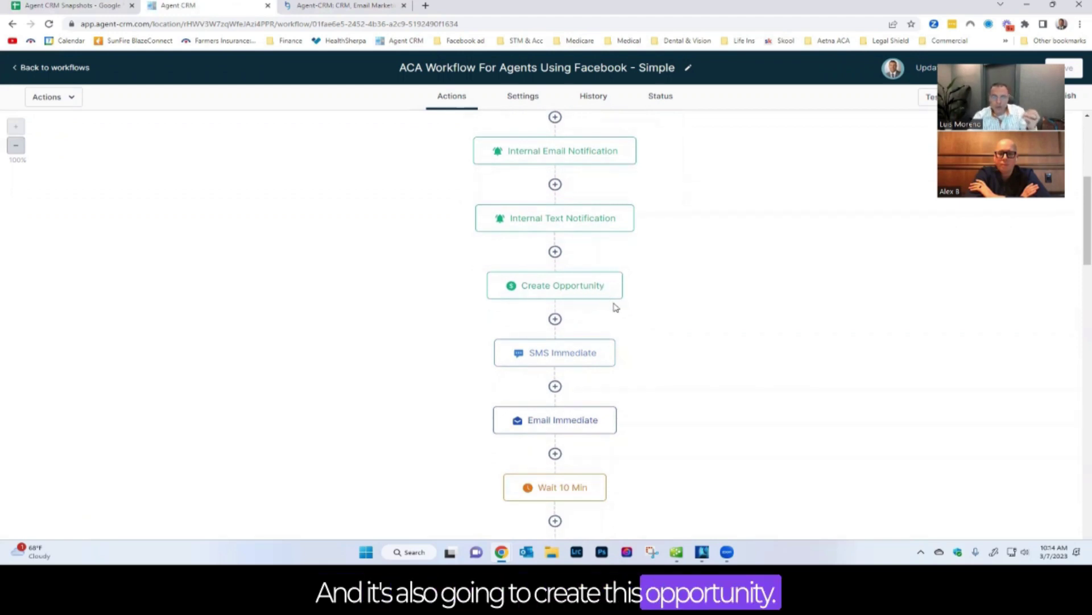
{"action": "scroll", "coordinate": [620, 313], "scroll_direction": "down", "scroll_amount": 1}
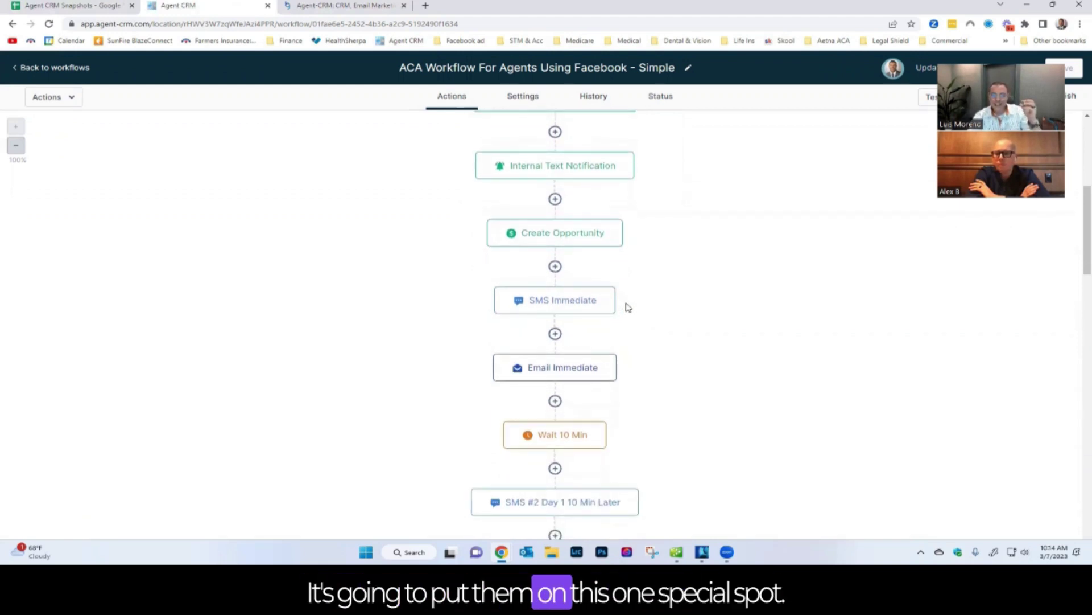
{"action": "scroll", "coordinate": [625, 307], "scroll_direction": "up", "scroll_amount": 2}
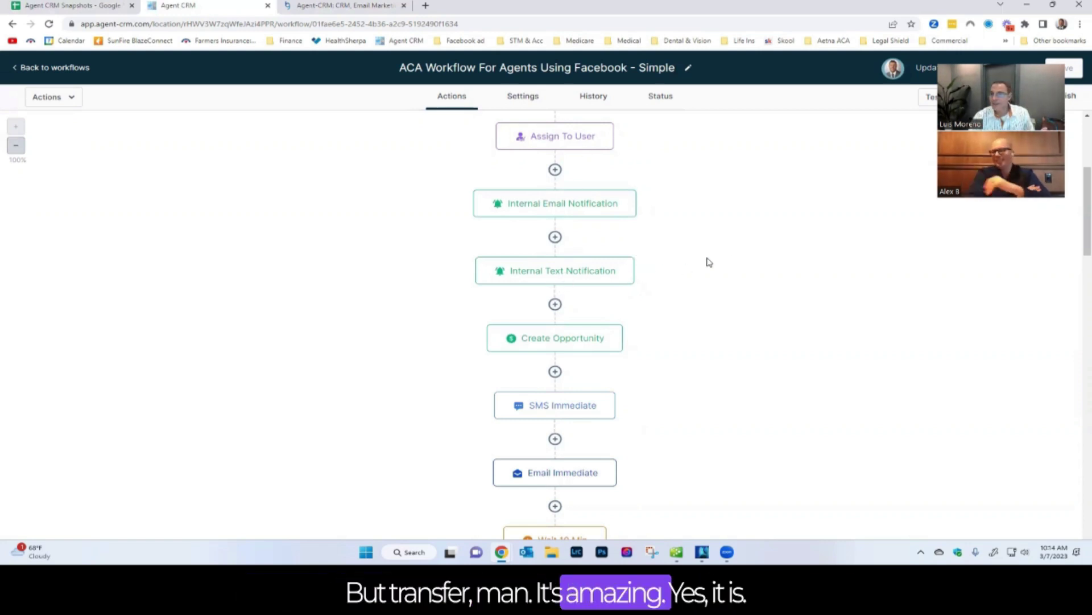
{"action": "left_click", "coordinate": [556, 276]}
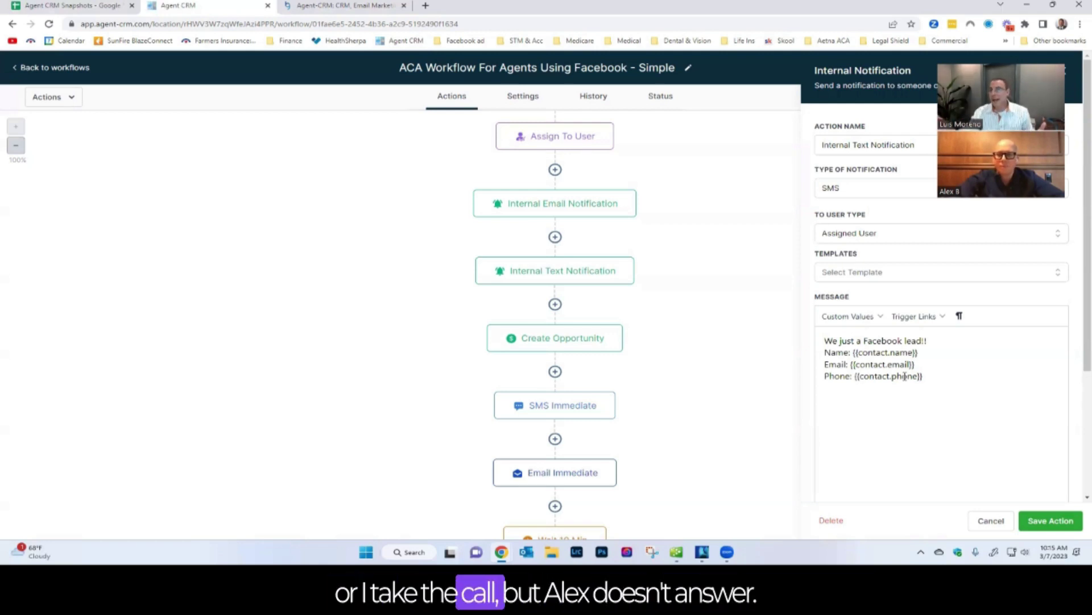
Examine the workflow's follow-up sequence of SMS, email and wait actions, from Create Opportunity through the Day 12 messages
{"action": "scroll", "coordinate": [703, 325], "scroll_direction": "down", "scroll_amount": 2}
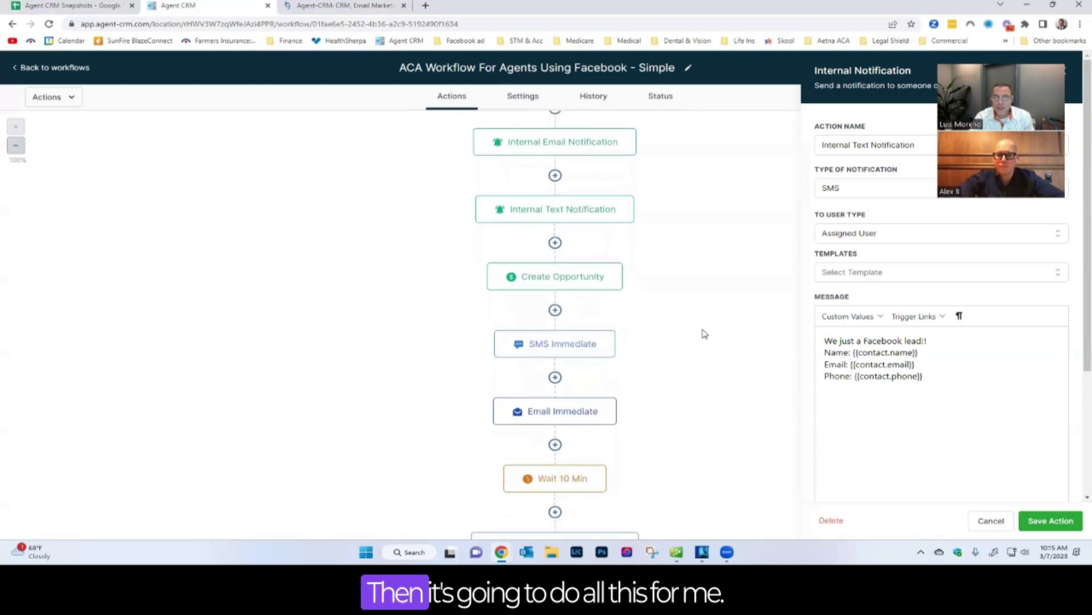
{"action": "scroll", "coordinate": [619, 353], "scroll_direction": "down", "scroll_amount": 2}
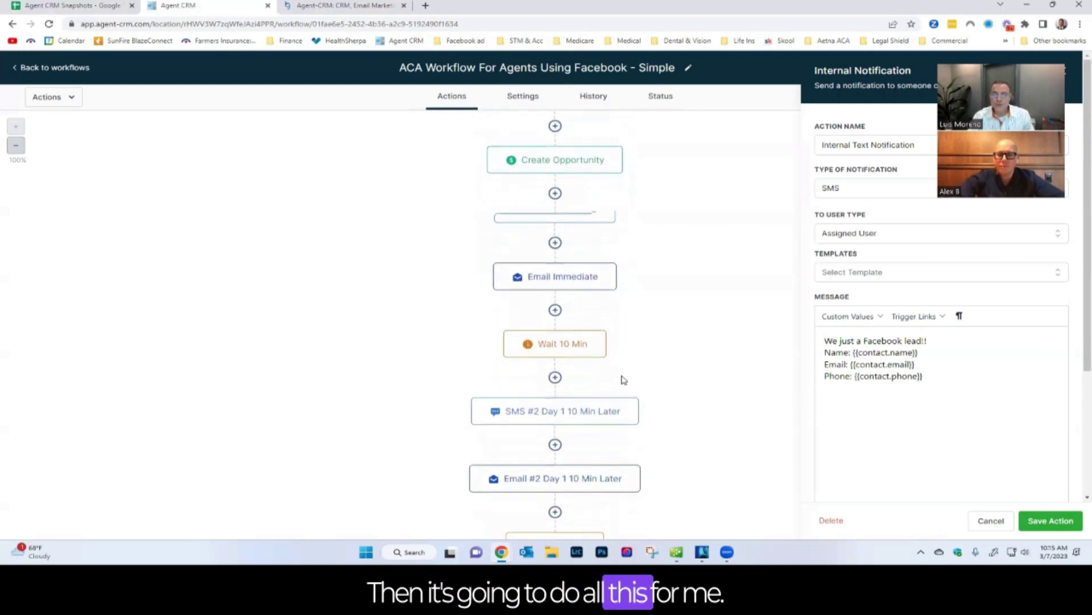
{"action": "scroll", "coordinate": [583, 267], "scroll_direction": "up", "scroll_amount": 1}
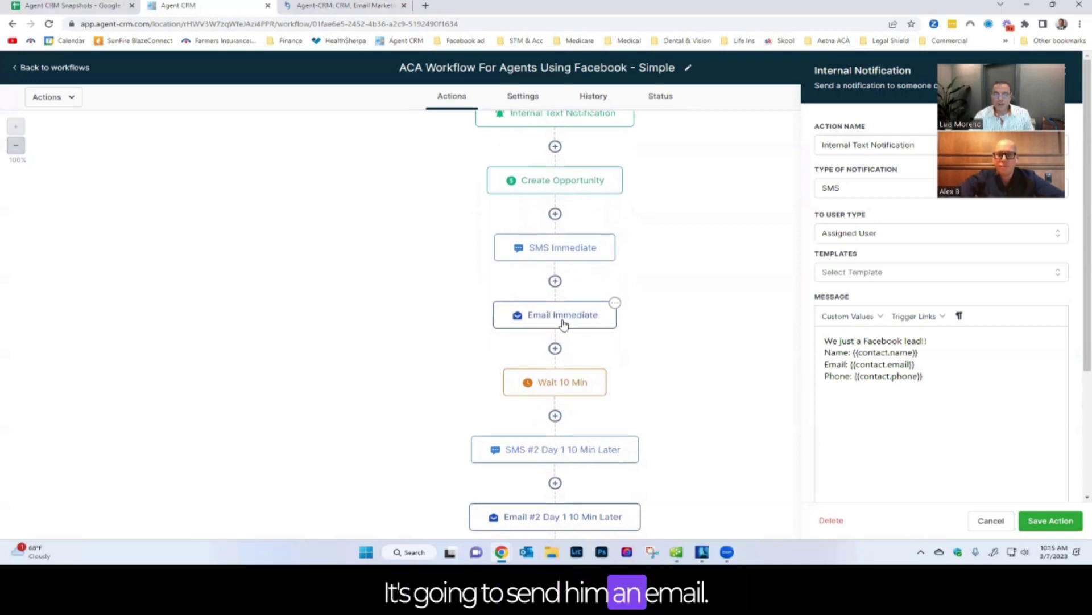
{"action": "scroll", "coordinate": [563, 324], "scroll_direction": "down", "scroll_amount": 1}
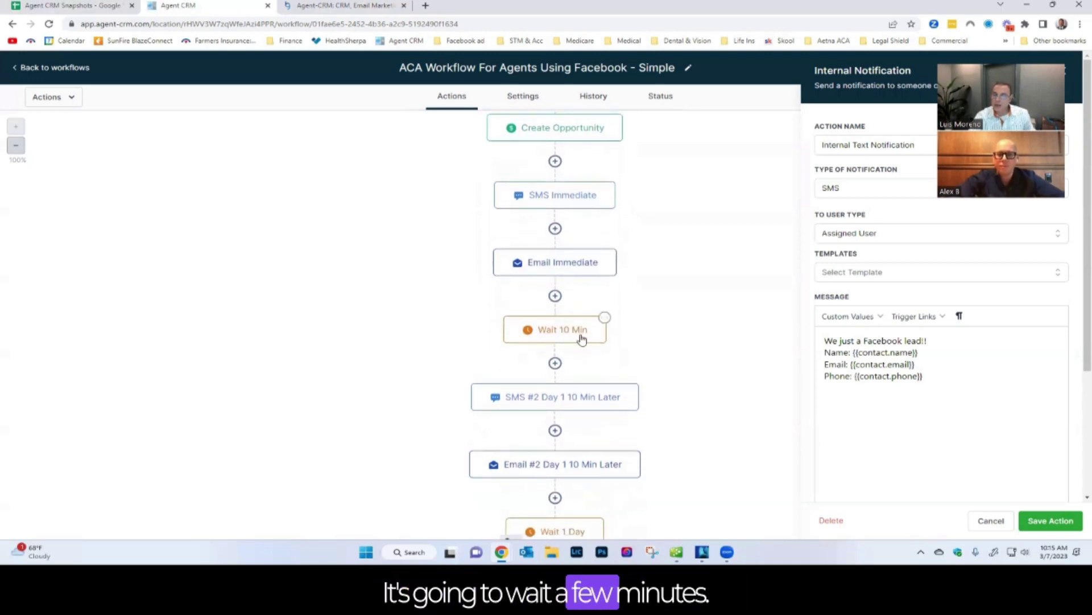
{"action": "scroll", "coordinate": [582, 338], "scroll_direction": "down", "scroll_amount": 1}
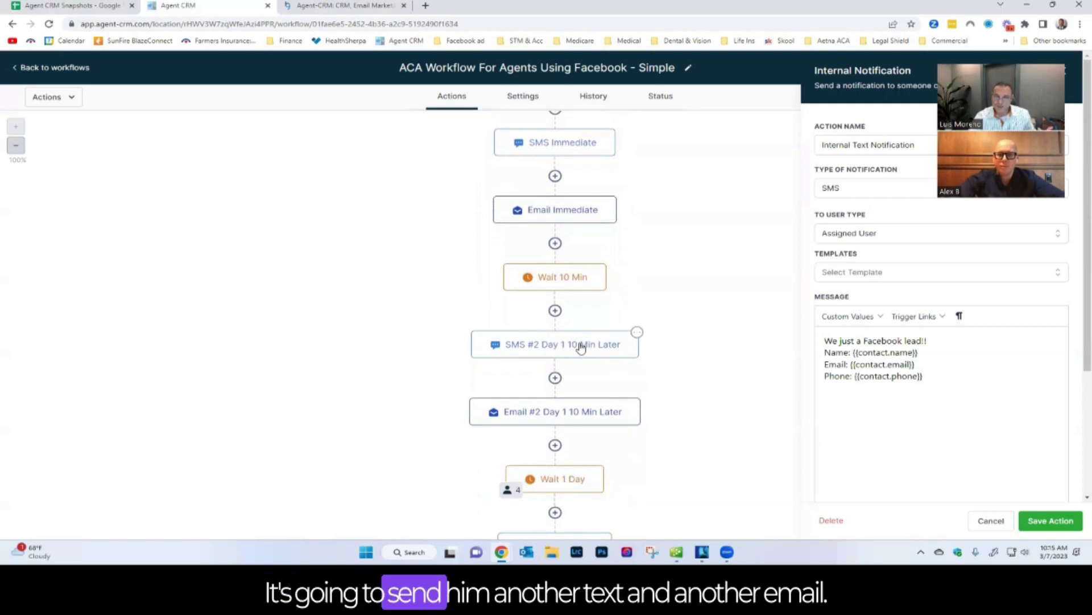
{"action": "scroll", "coordinate": [581, 347], "scroll_direction": "down", "scroll_amount": 2}
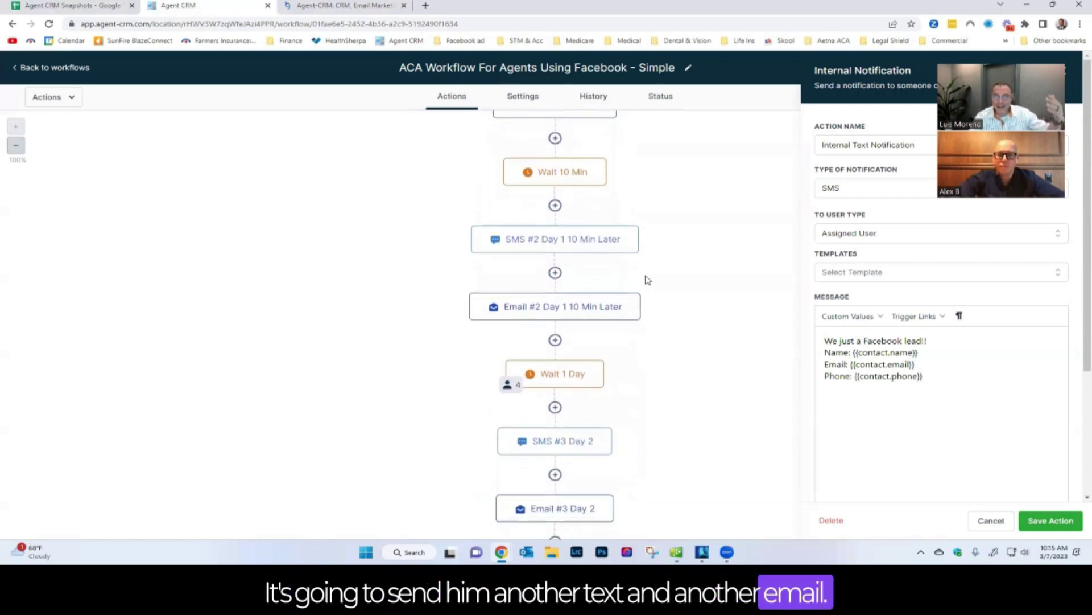
{"action": "scroll", "coordinate": [647, 280], "scroll_direction": "down", "scroll_amount": 7}
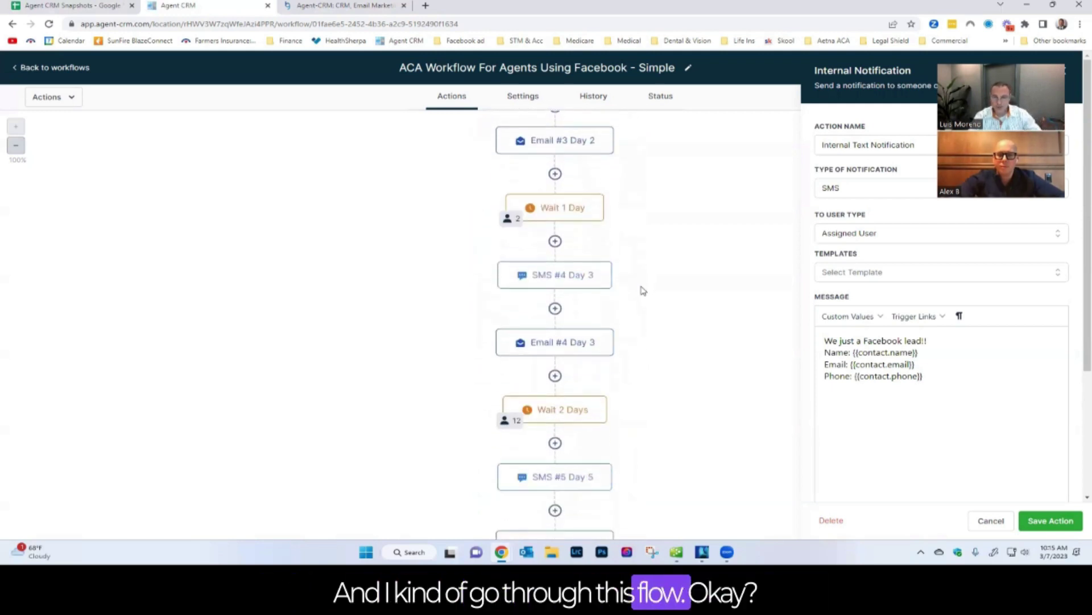
{"action": "scroll", "coordinate": [643, 289], "scroll_direction": "down", "scroll_amount": 6}
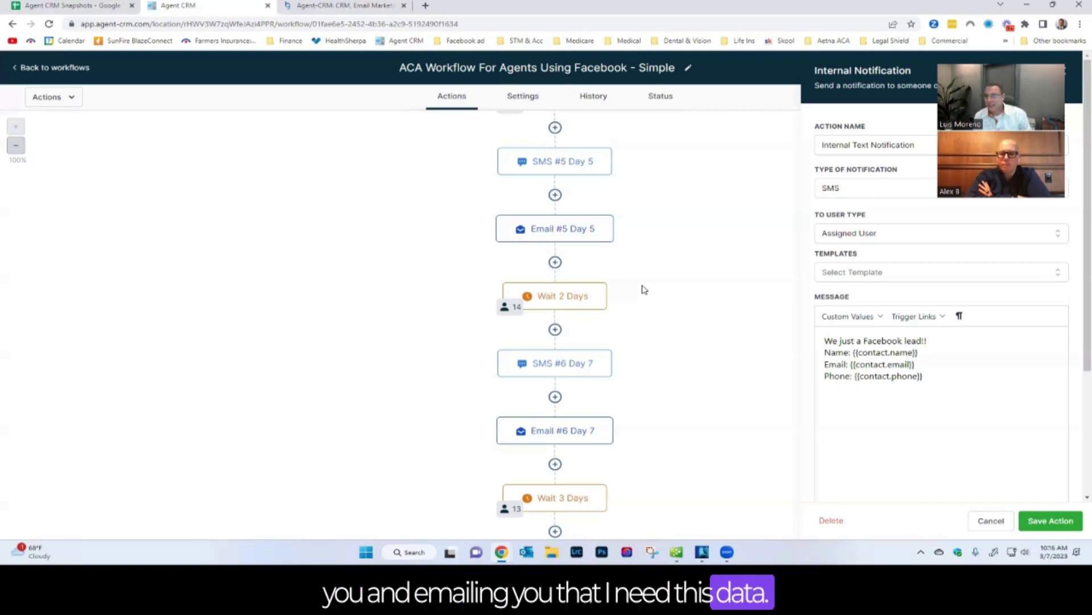
{"action": "scroll", "coordinate": [646, 287], "scroll_direction": "down", "scroll_amount": 4}
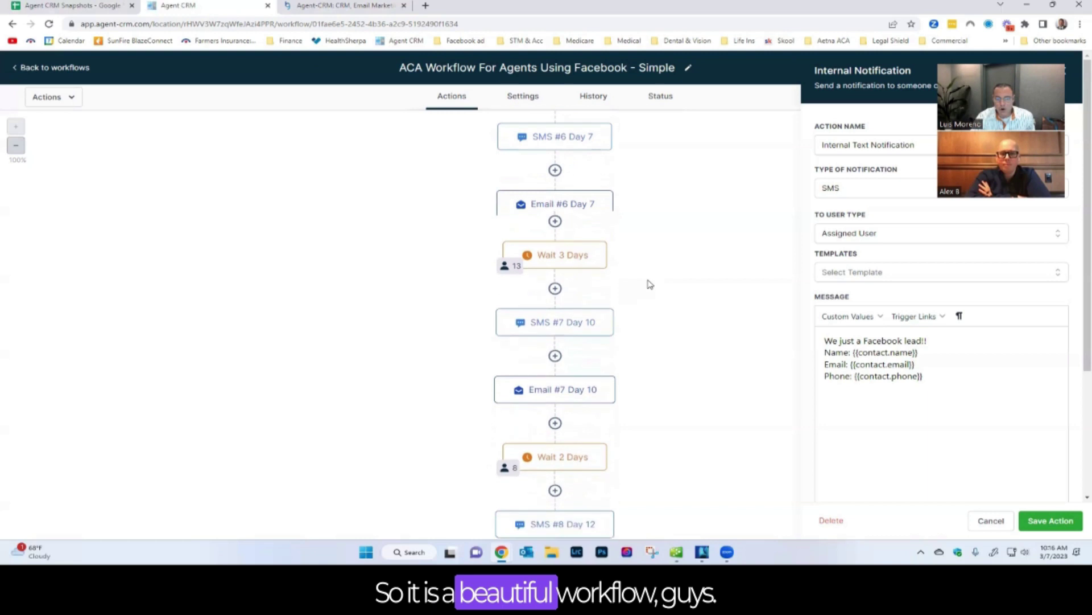
{"action": "scroll", "coordinate": [649, 285], "scroll_direction": "down", "scroll_amount": 2}
{"action": "scroll", "coordinate": [647, 290], "scroll_direction": "up", "scroll_amount": 6}
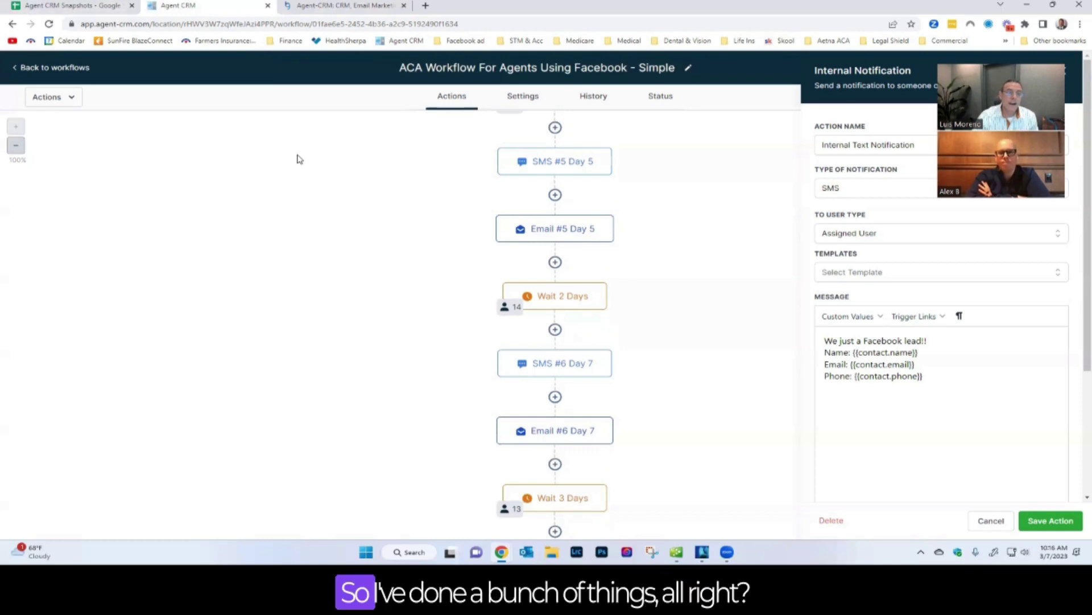
Switch to the Agent CRM Snapshots spreadsheet and review the Tags and Opportunities (Pipeline) sections for each insurance line
{"action": "left_click", "coordinate": [100, 6]}
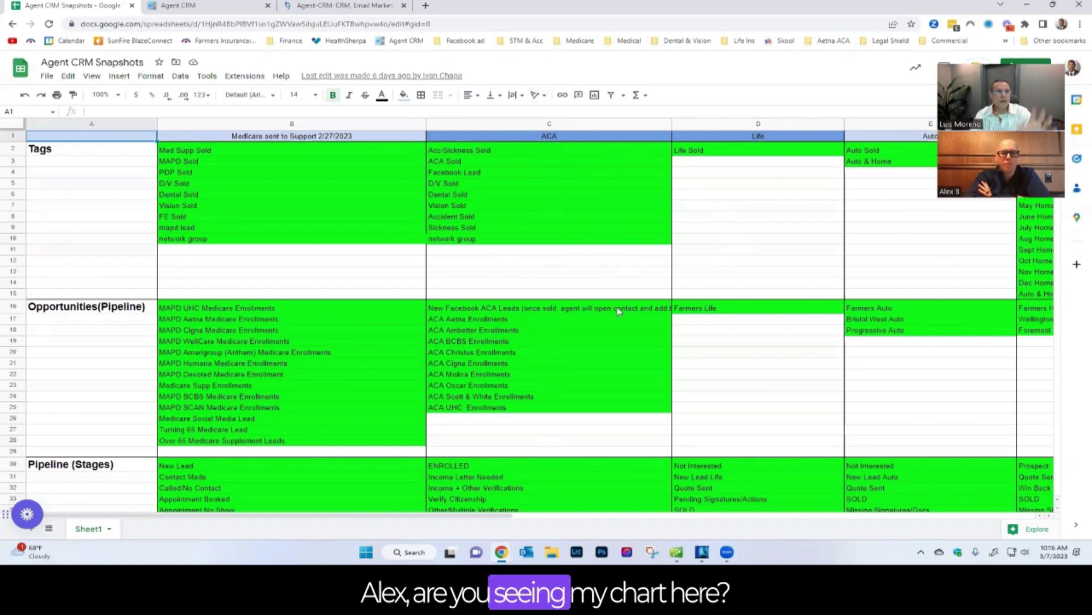
{"action": "scroll", "coordinate": [627, 276], "scroll_direction": "down", "scroll_amount": 2}
{"action": "scroll", "coordinate": [626, 276], "scroll_direction": "up", "scroll_amount": 2}
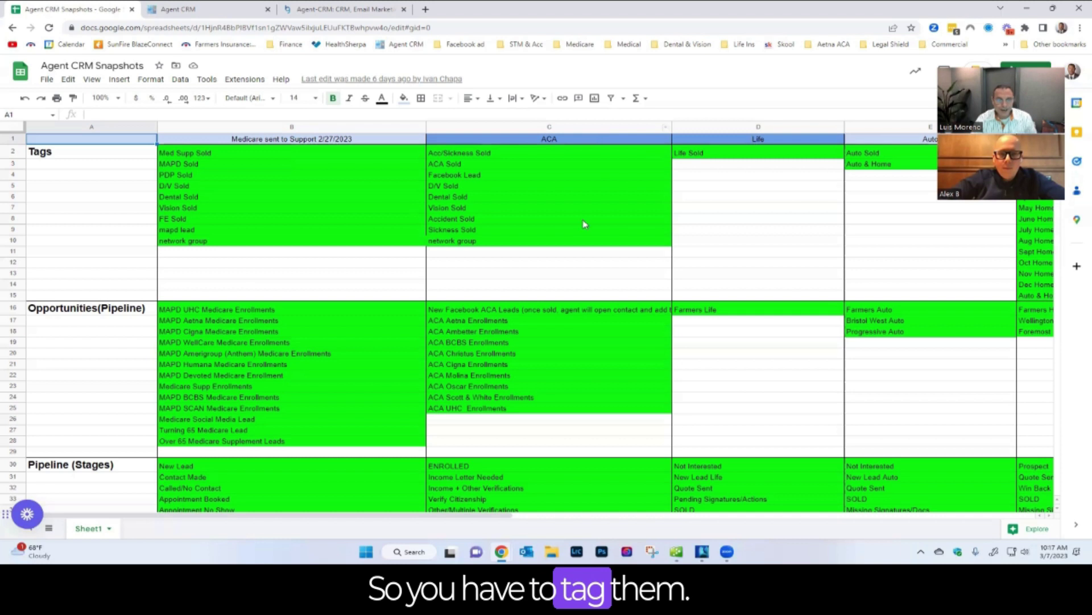
{"action": "scroll", "coordinate": [574, 284], "scroll_direction": "down", "scroll_amount": 2}
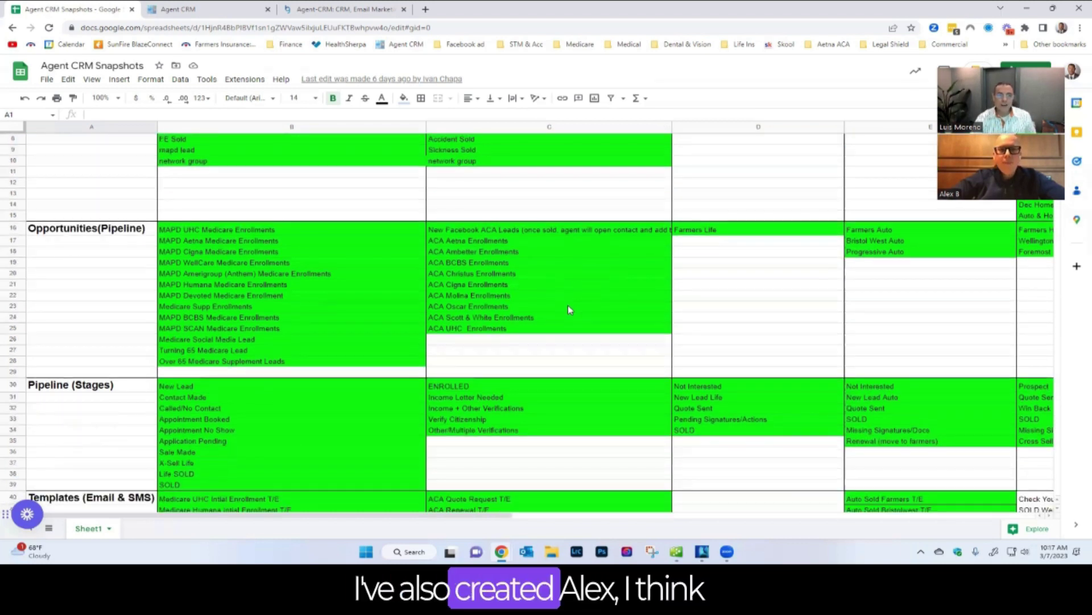
{"action": "scroll", "coordinate": [568, 305], "scroll_direction": "up", "scroll_amount": 2}
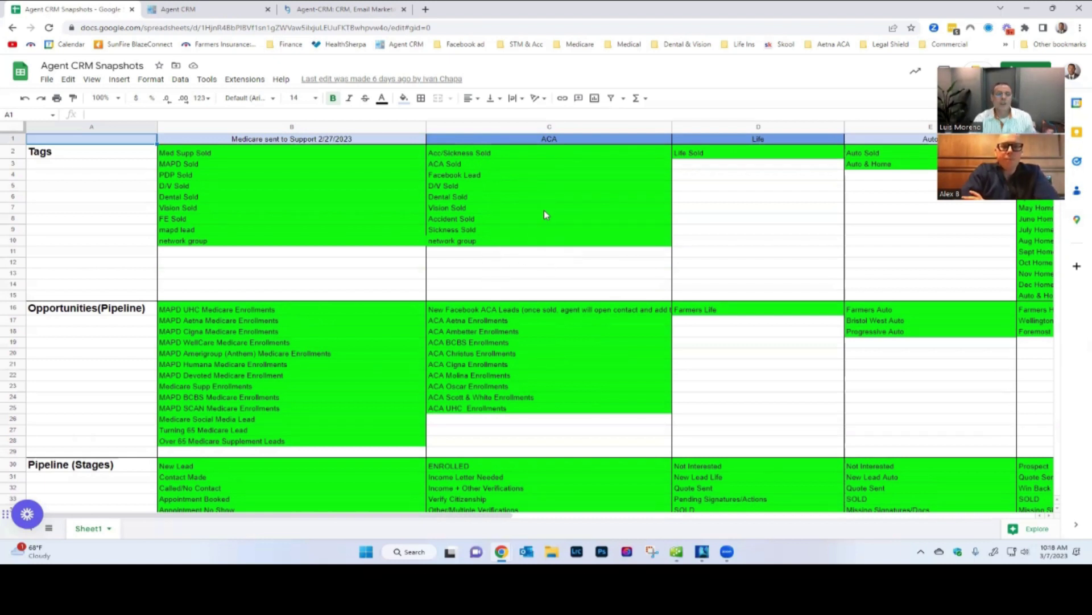
{"action": "scroll", "coordinate": [533, 247], "scroll_direction": "down", "scroll_amount": 3}
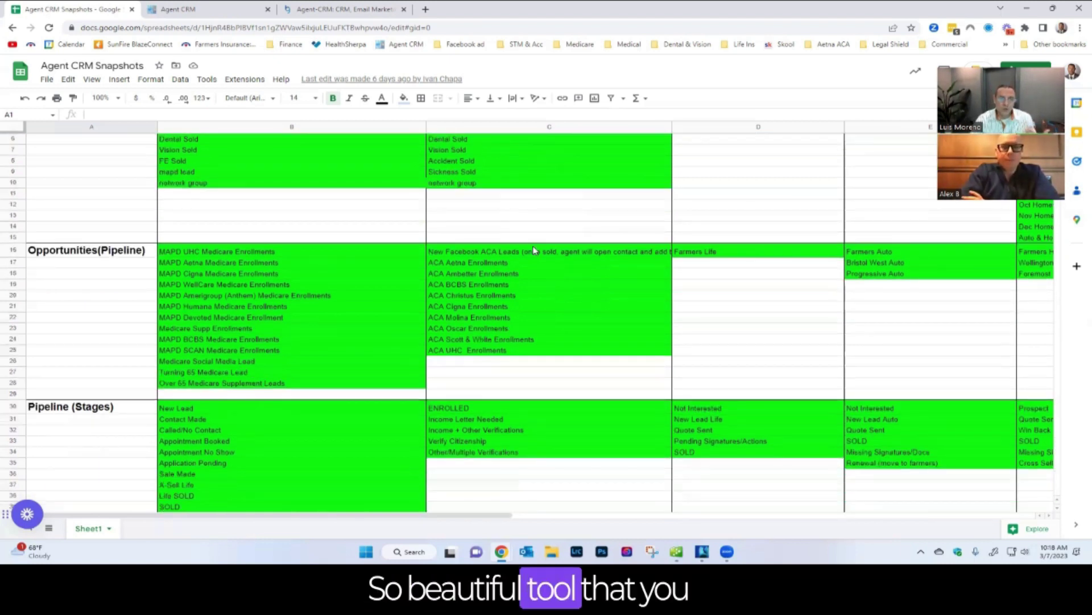
{"action": "scroll", "coordinate": [534, 248], "scroll_direction": "down", "scroll_amount": 2}
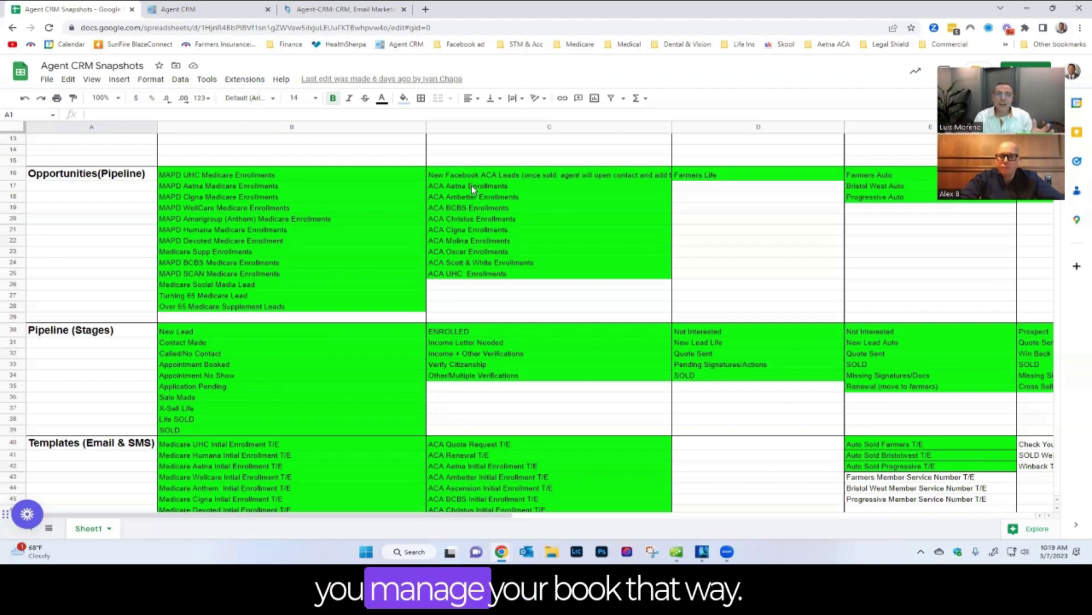
Review the Pipeline (Stages), Templates (Email & SMS) and Workflows sections of the Agent CRM Snapshots sheet
{"action": "scroll", "coordinate": [579, 255], "scroll_direction": "down", "scroll_amount": 4}
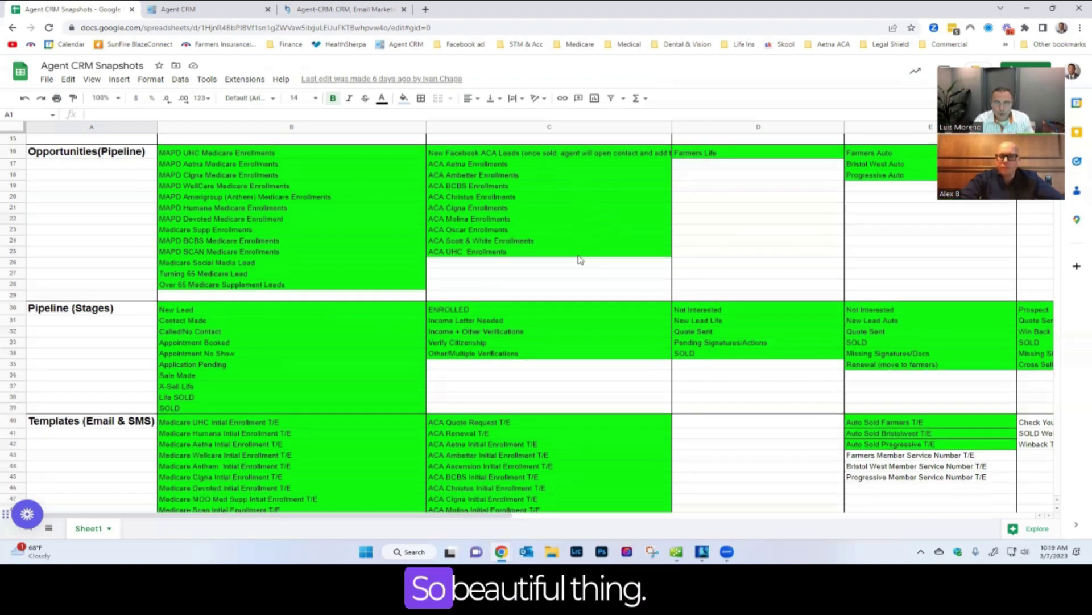
{"action": "scroll", "coordinate": [581, 256], "scroll_direction": "down", "scroll_amount": 1}
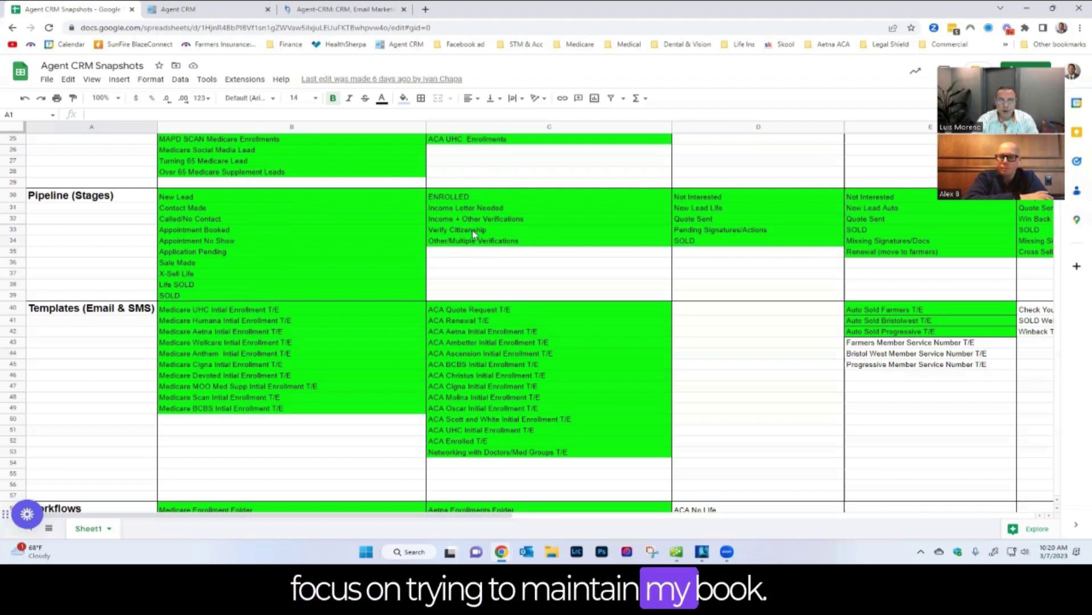
{"action": "scroll", "coordinate": [478, 230], "scroll_direction": "down", "scroll_amount": 3}
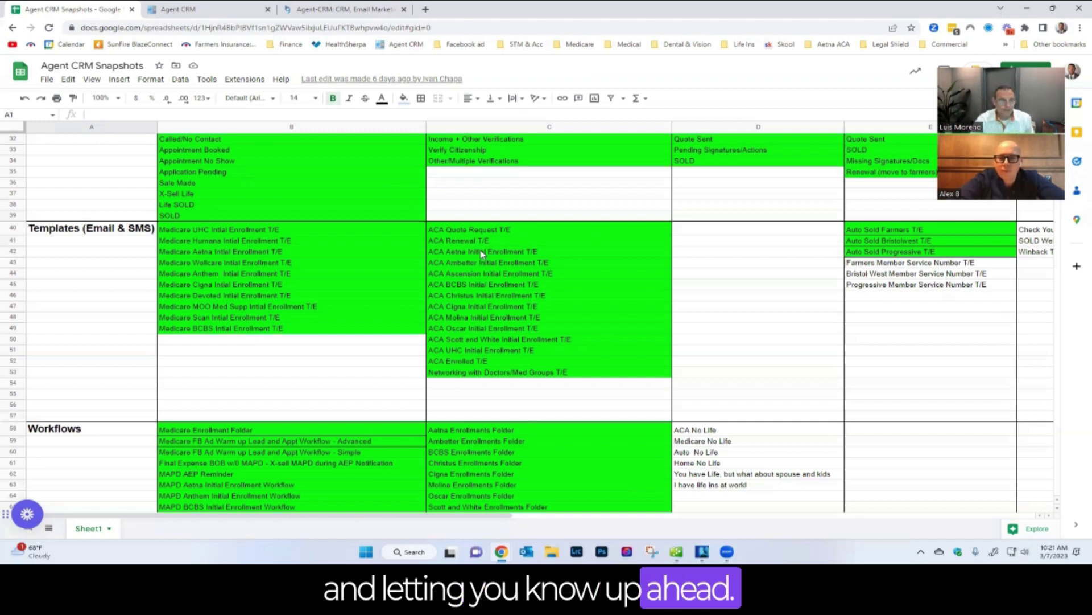
{"action": "scroll", "coordinate": [543, 325], "scroll_direction": "down", "scroll_amount": 5}
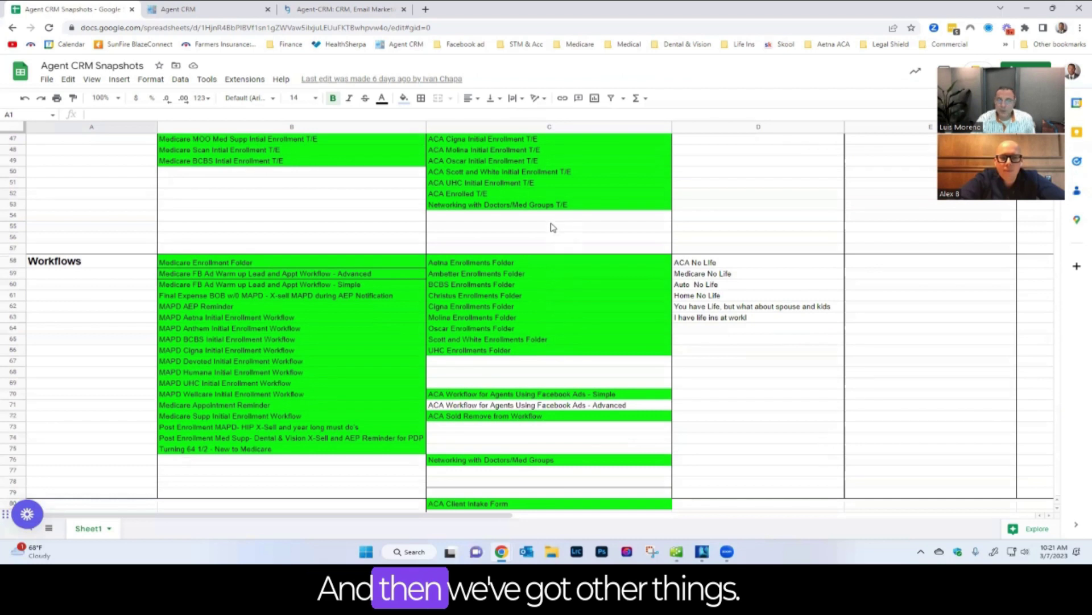
{"action": "scroll", "coordinate": [557, 284], "scroll_direction": "down", "scroll_amount": 2}
{"action": "scroll", "coordinate": [562, 356], "scroll_direction": "up", "scroll_amount": 2}
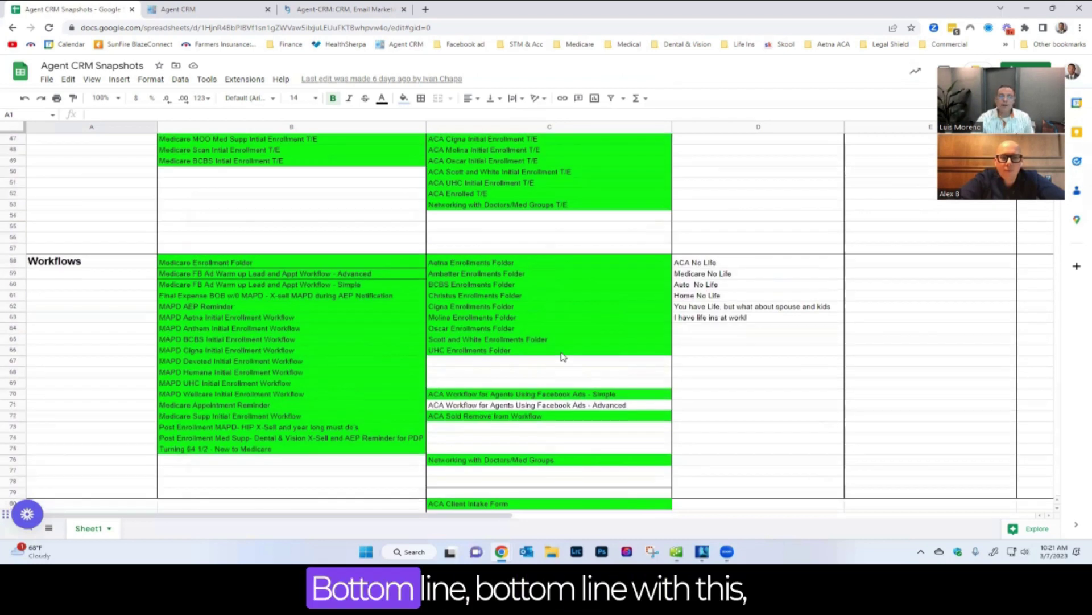
{"action": "scroll", "coordinate": [565, 213], "scroll_direction": "up", "scroll_amount": 2}
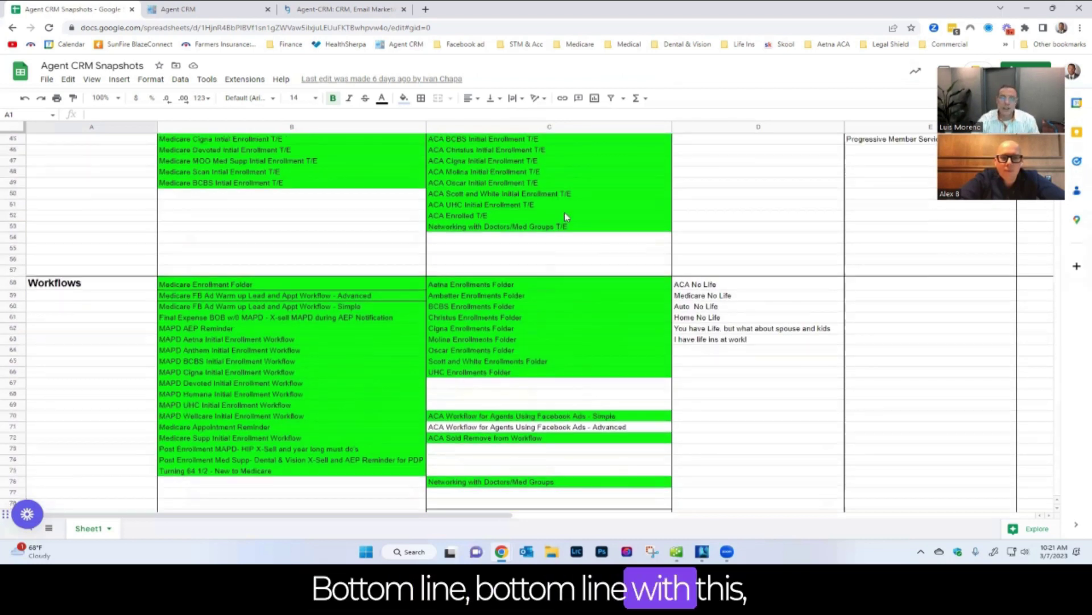